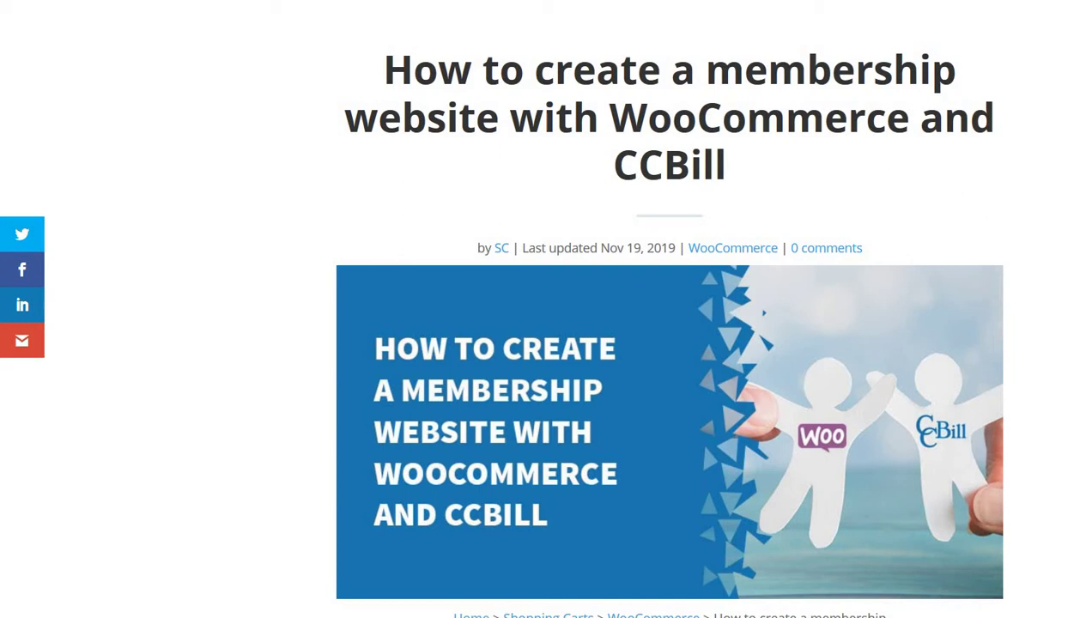
Read the article's introduction and list of plugins used, and follow the WooCommerce Memberships link
{"action": "scroll", "coordinate": [1078, 461], "scroll_direction": "down", "scroll_amount": 3}
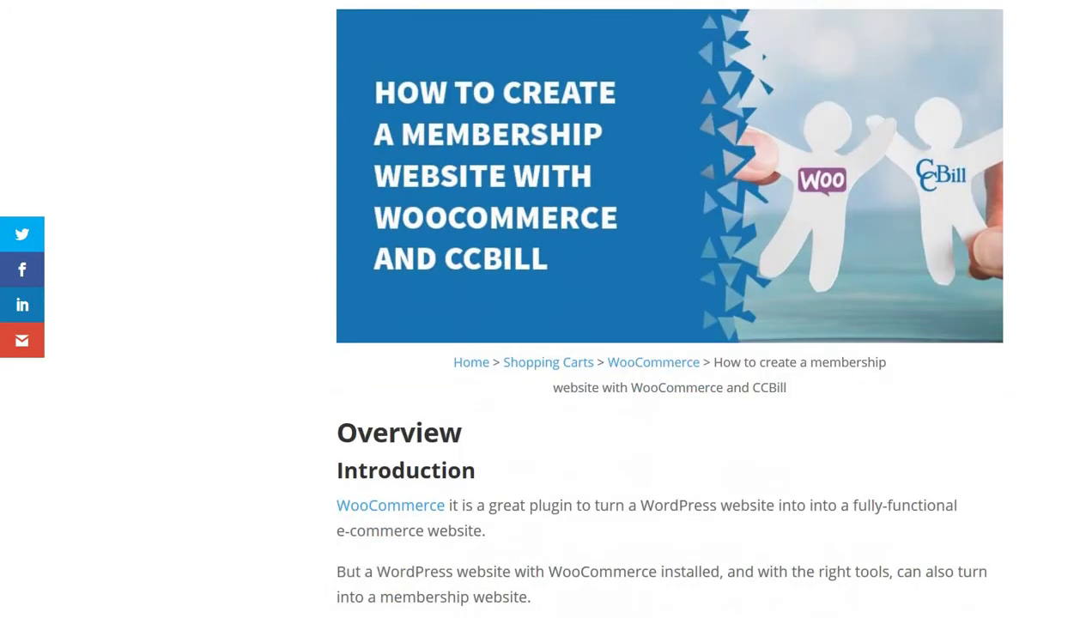
{"action": "scroll", "coordinate": [667, 309], "scroll_direction": "down", "scroll_amount": 2}
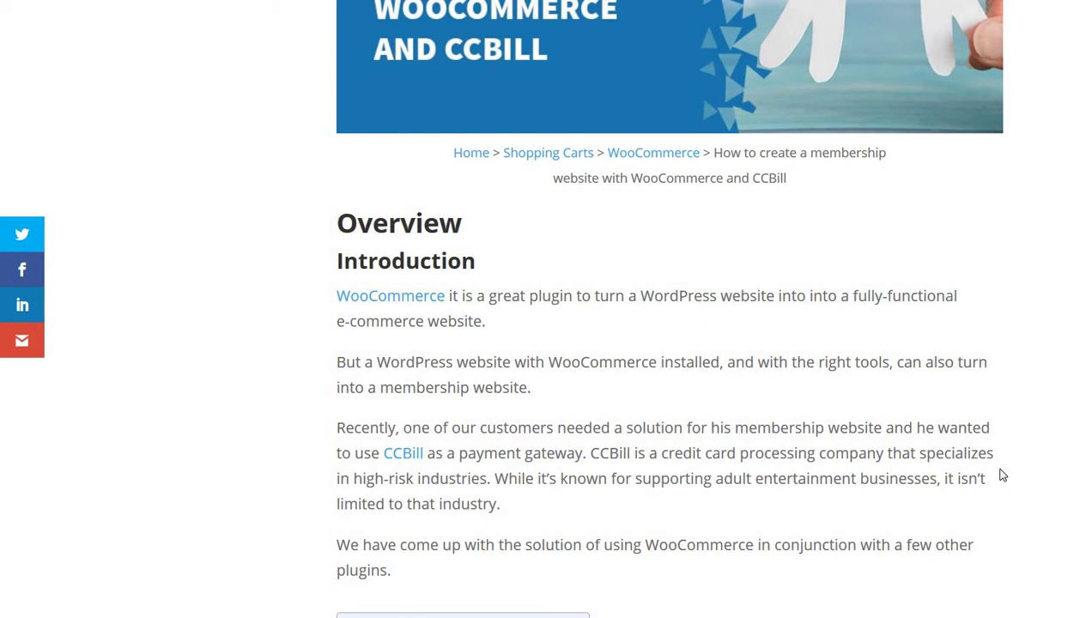
{"action": "scroll", "coordinate": [948, 427], "scroll_direction": "down", "scroll_amount": 3}
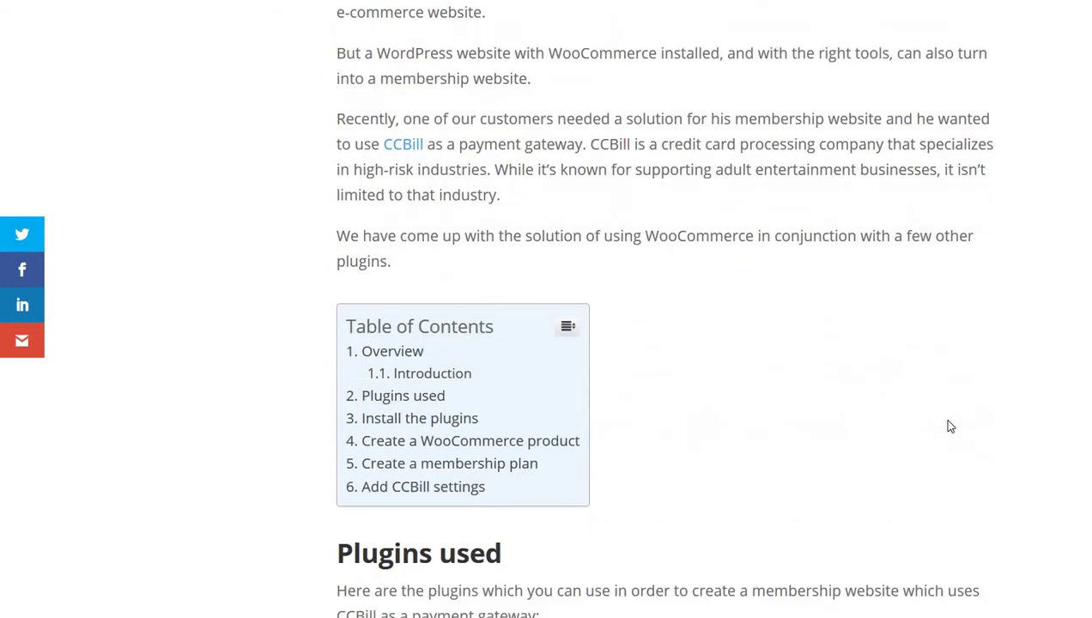
{"action": "scroll", "coordinate": [947, 427], "scroll_direction": "down", "scroll_amount": 4}
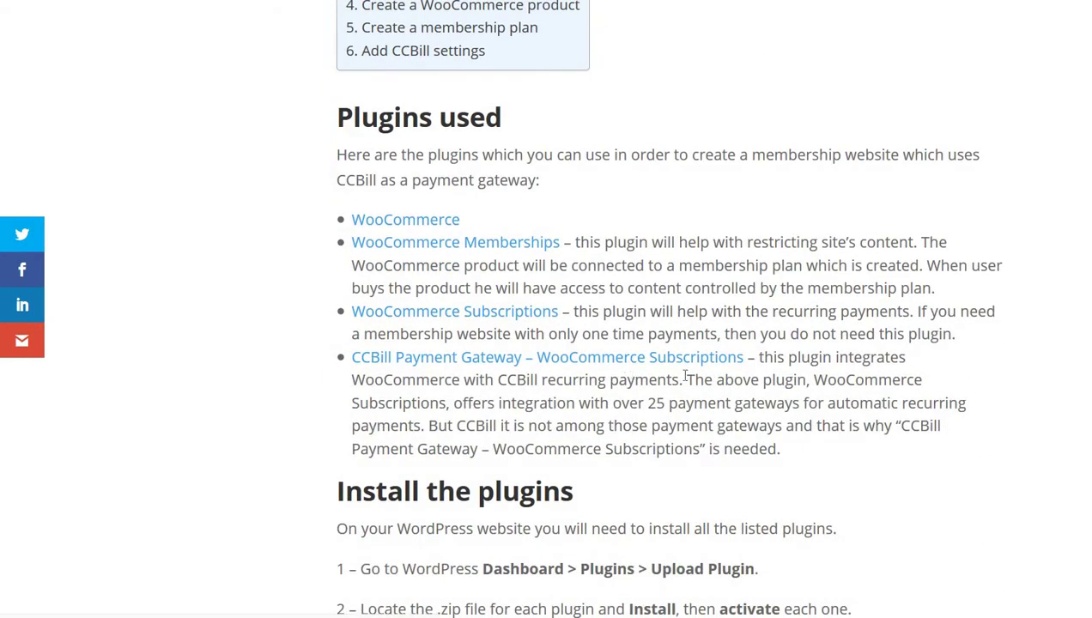
{"action": "left_click", "coordinate": [435, 245]}
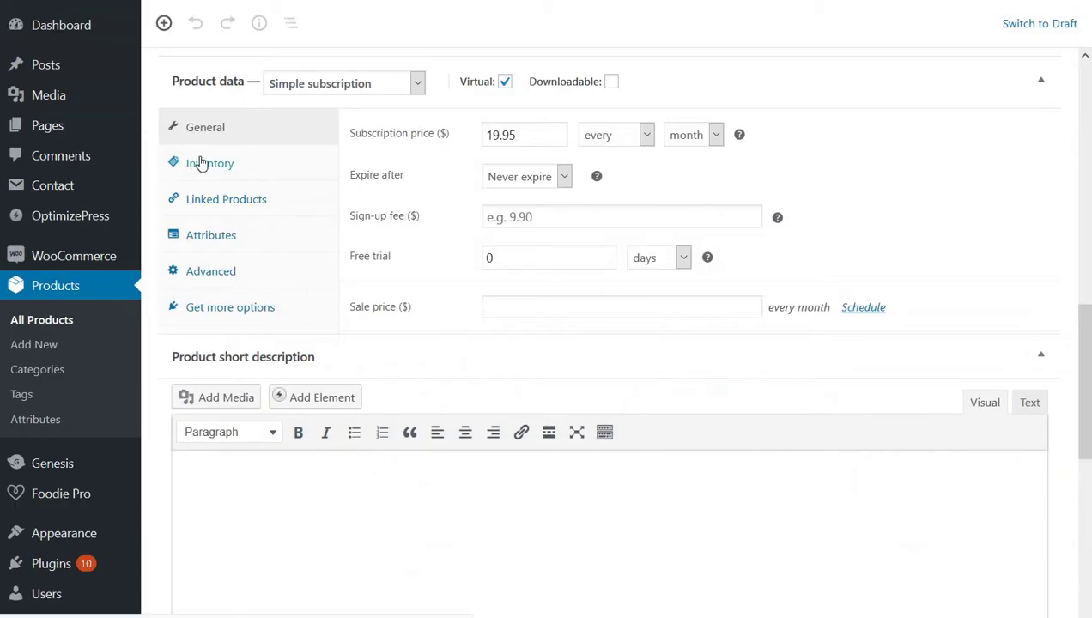
Review the Platinum product from its title through to its product data, including the product type and Virtual option
{"action": "scroll", "coordinate": [197, 161], "scroll_direction": "up", "scroll_amount": 8}
{"action": "scroll", "coordinate": [202, 161], "scroll_direction": "up", "scroll_amount": 2}
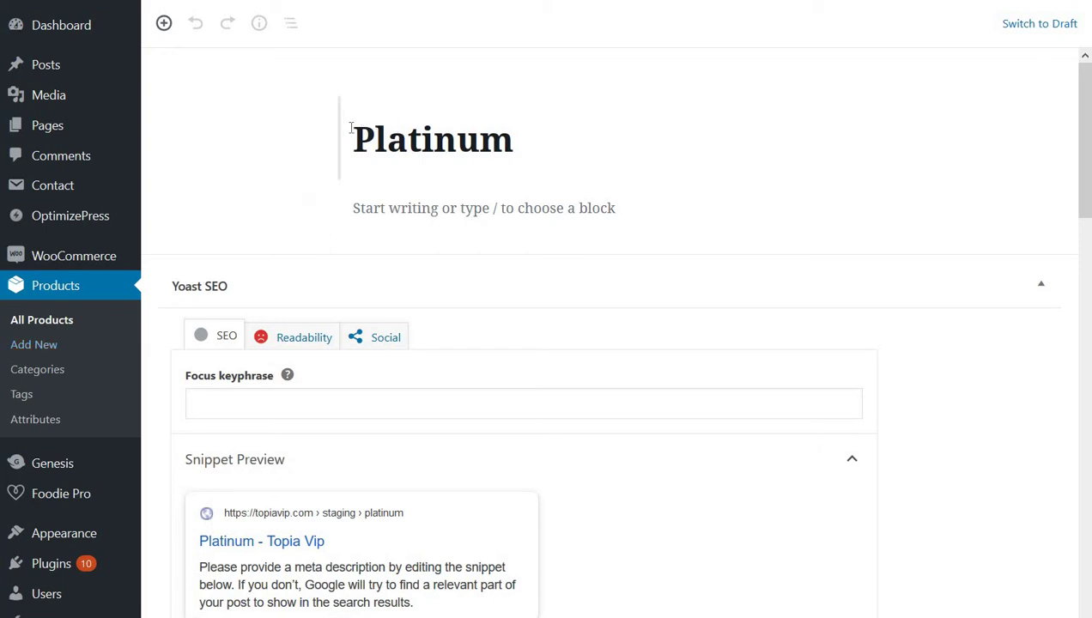
{"action": "scroll", "coordinate": [439, 219], "scroll_direction": "down", "scroll_amount": 3}
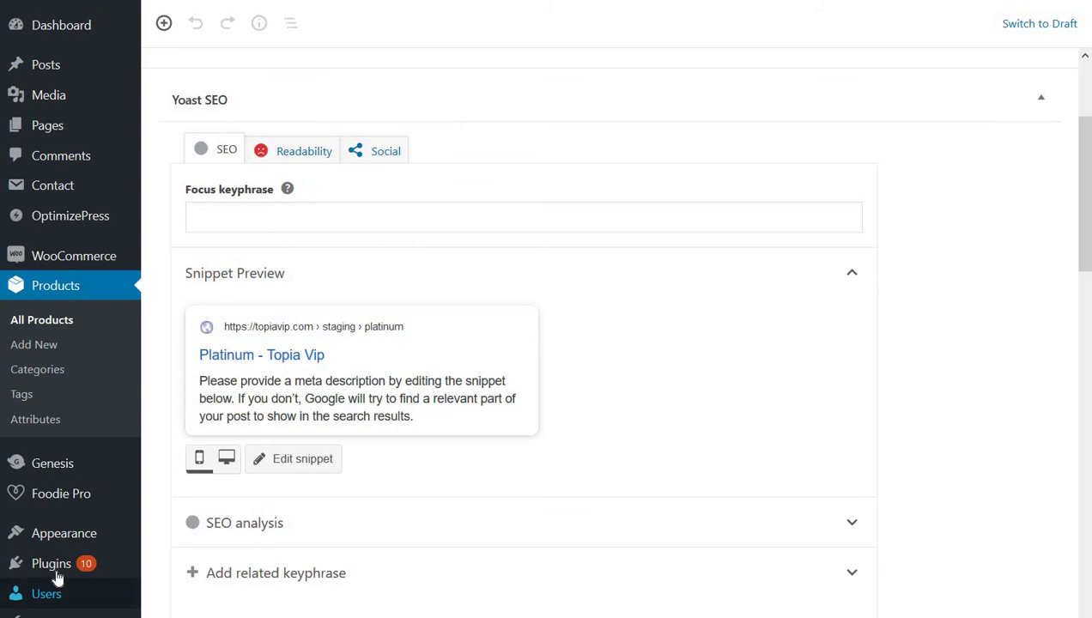
{"action": "mouse_move", "coordinate": [84, 582]}
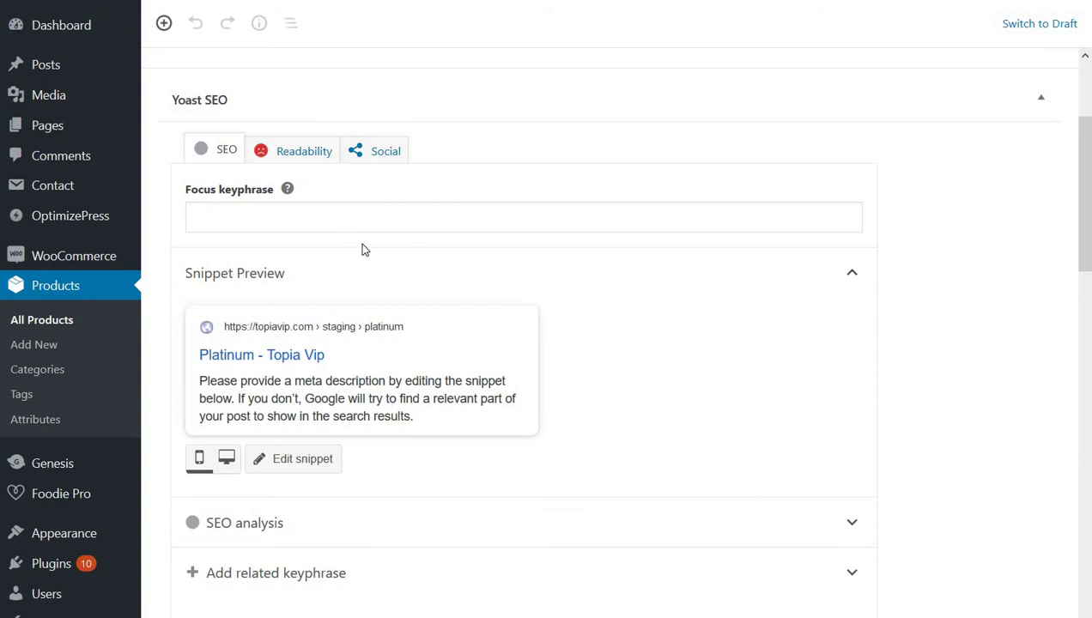
{"action": "scroll", "coordinate": [391, 264], "scroll_direction": "down", "scroll_amount": 5}
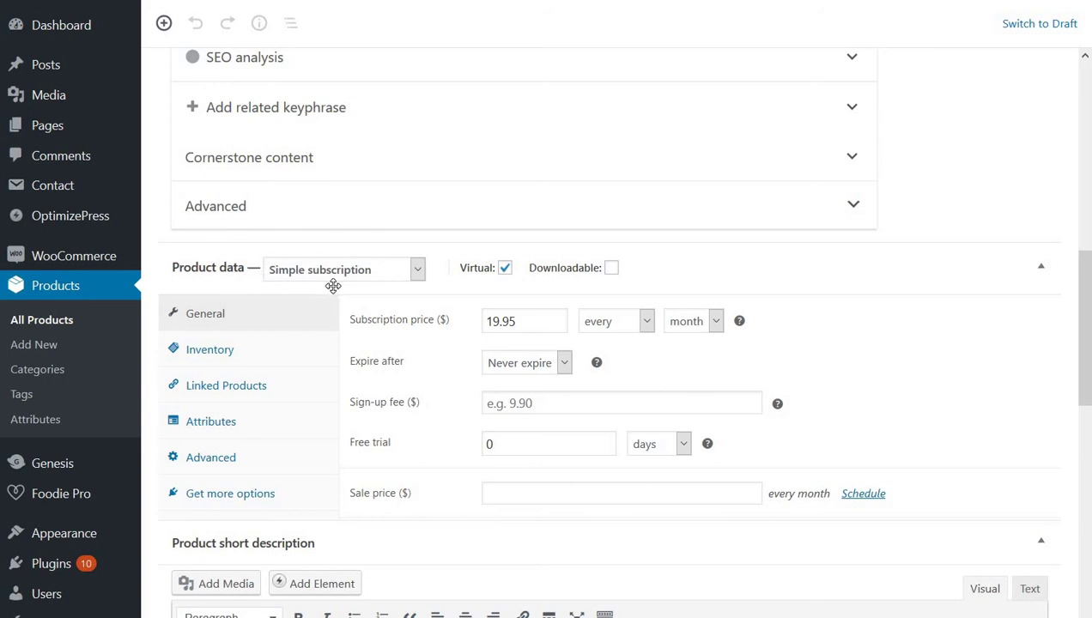
{"action": "mouse_move", "coordinate": [460, 282]}
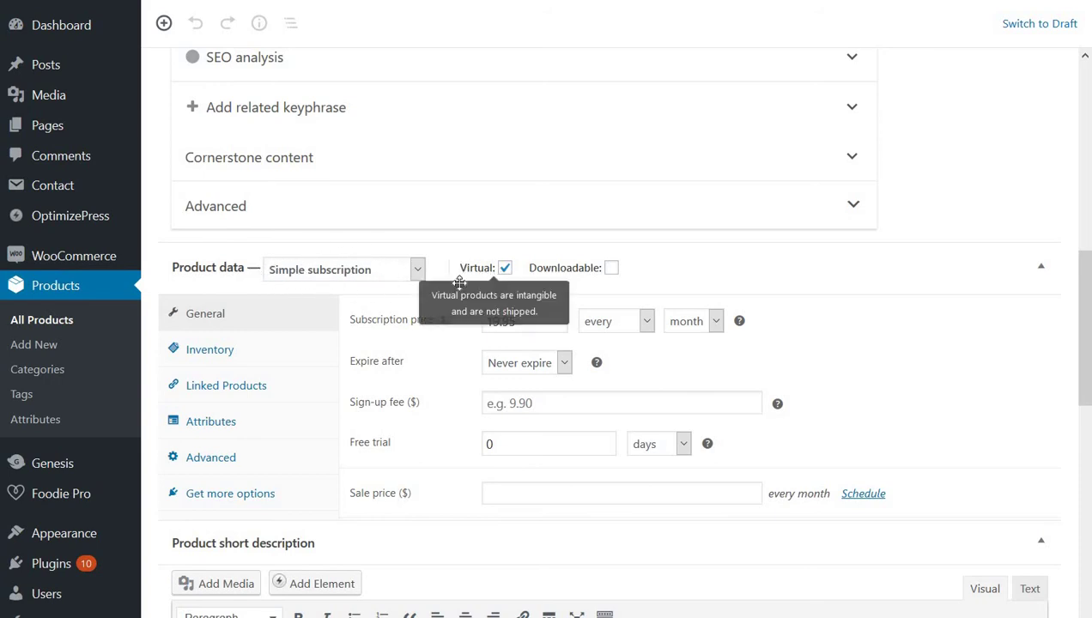
Examine the billing interval and billing period choices for the Platinum product's subscription price, leaving them unchanged
{"action": "left_click", "coordinate": [648, 321]}
{"action": "left_click", "coordinate": [647, 321]}
{"action": "left_click", "coordinate": [715, 323]}
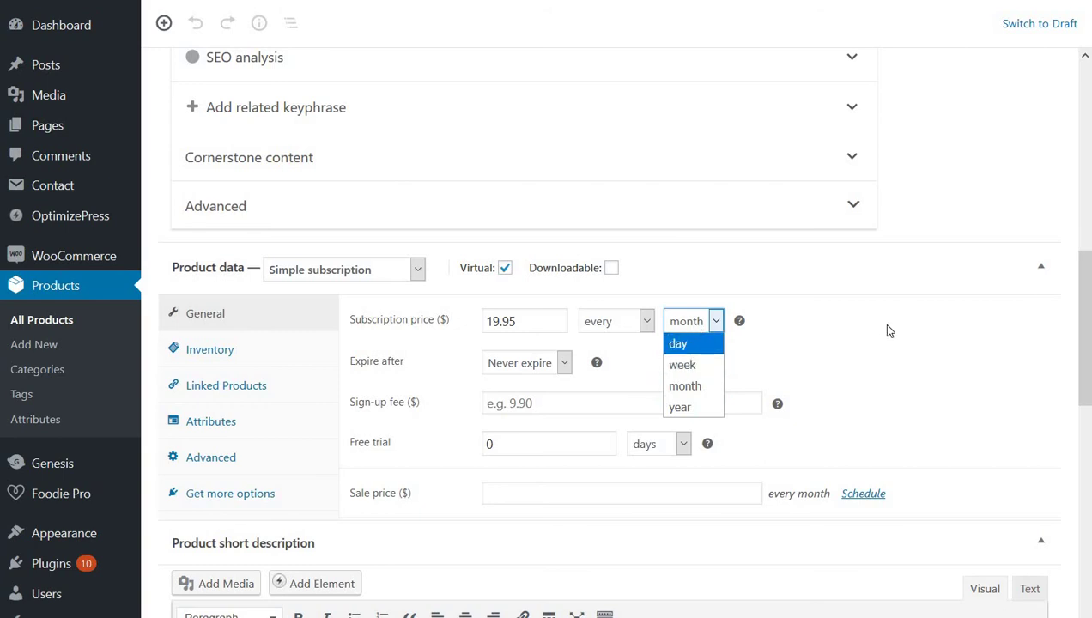
{"action": "left_click", "coordinate": [770, 370]}
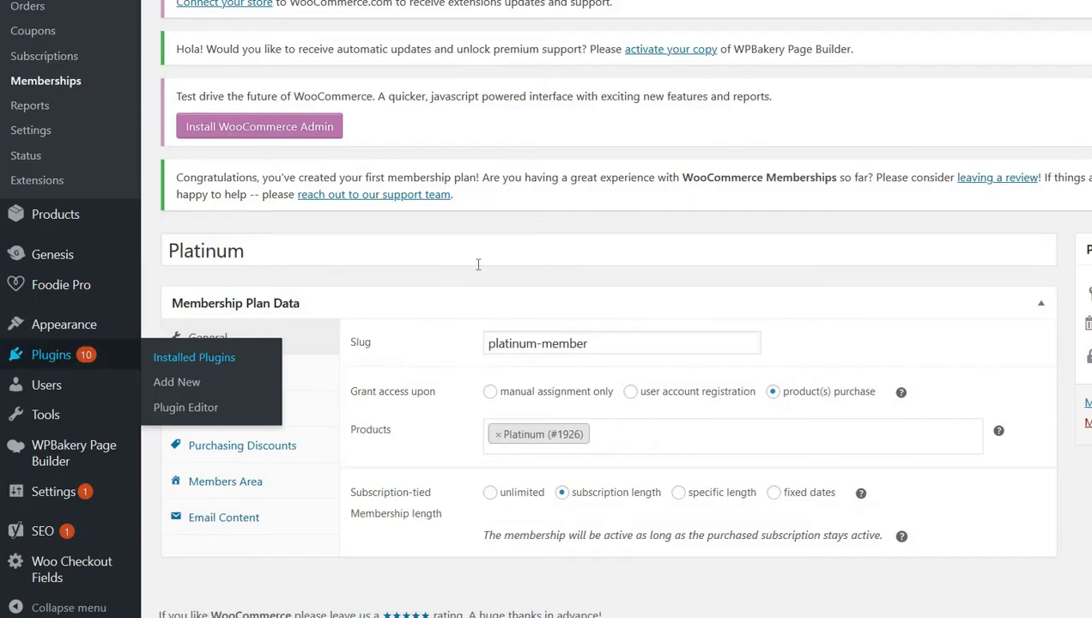
Review the Platinum membership plan's name, slug and general access settings
{"action": "left_click", "coordinate": [478, 264]}
{"action": "scroll", "coordinate": [292, 272], "scroll_direction": "up", "scroll_amount": 3}
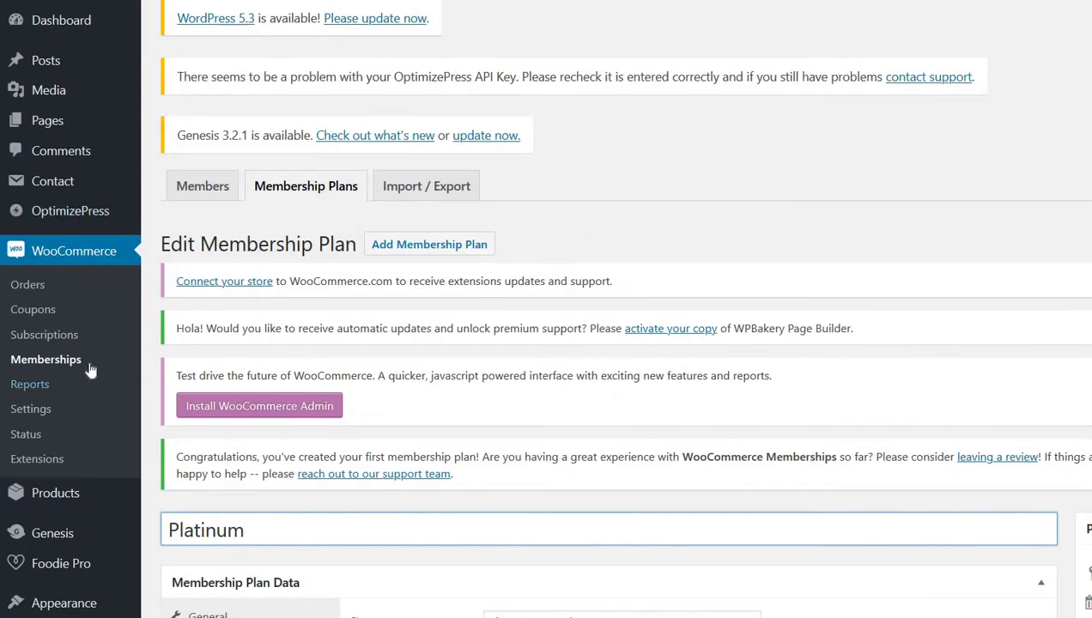
{"action": "scroll", "coordinate": [302, 191], "scroll_direction": "up", "scroll_amount": 1}
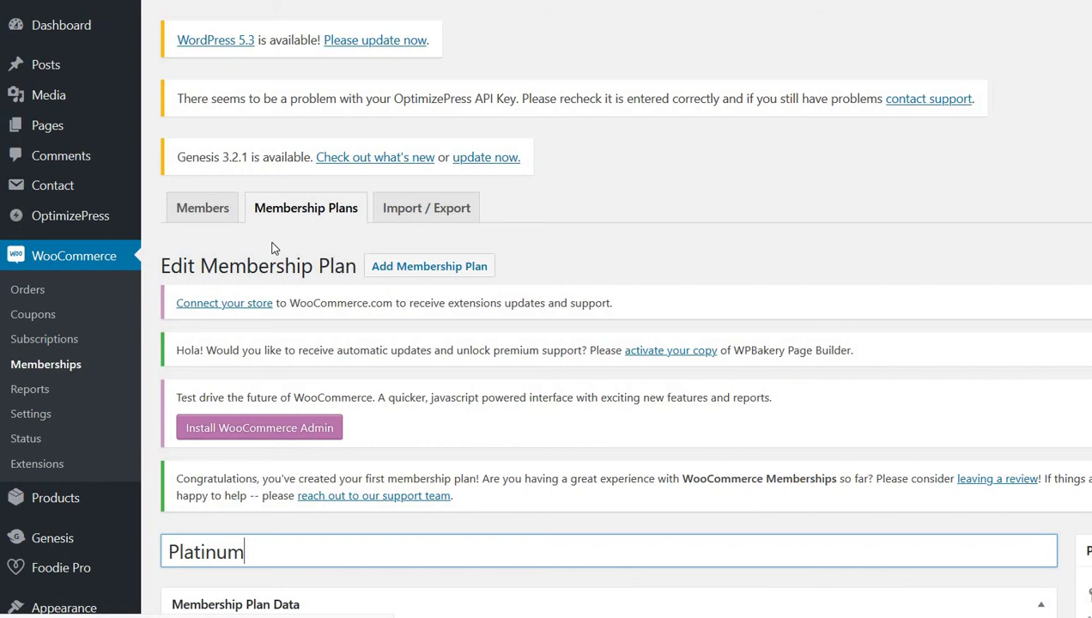
{"action": "scroll", "coordinate": [262, 257], "scroll_direction": "down", "scroll_amount": 3}
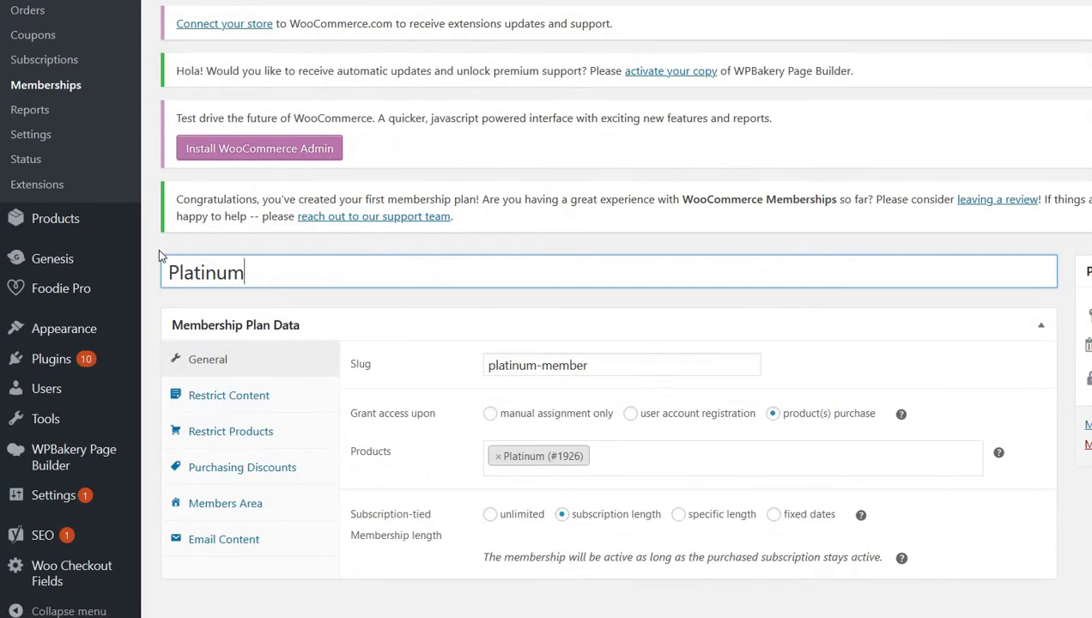
{"action": "key", "text": "ctrl+a"}
{"action": "left_click", "coordinate": [540, 365]}
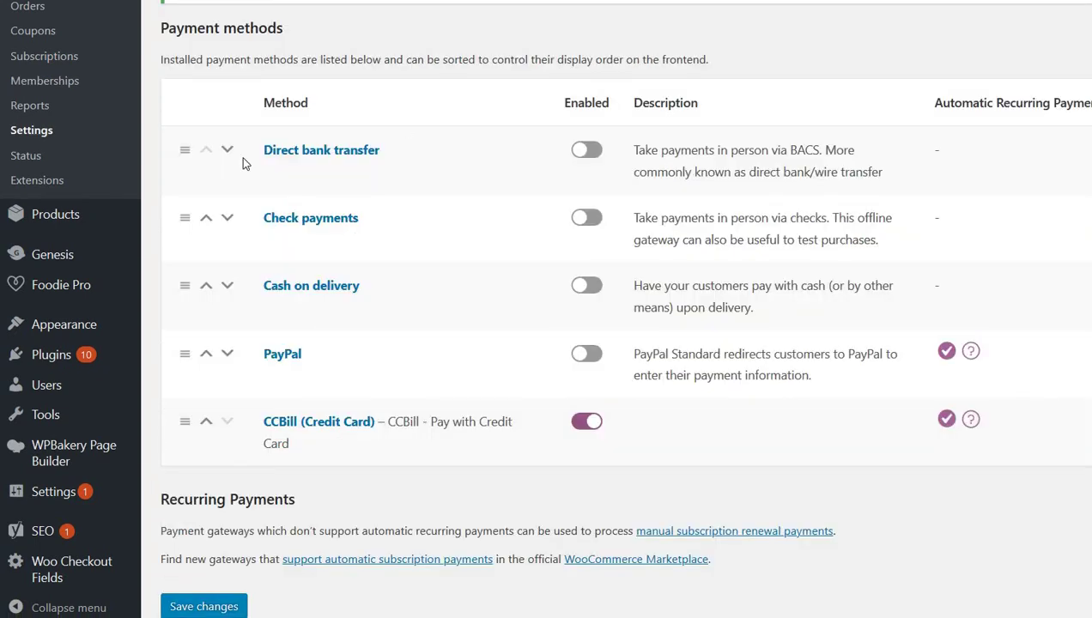
Point out WooCommerce Subscriptions, WooCommerce Memberships and WooCommerce in the installed plugins list by highlighting their names
{"action": "scroll", "coordinate": [243, 164], "scroll_direction": "up", "scroll_amount": 2}
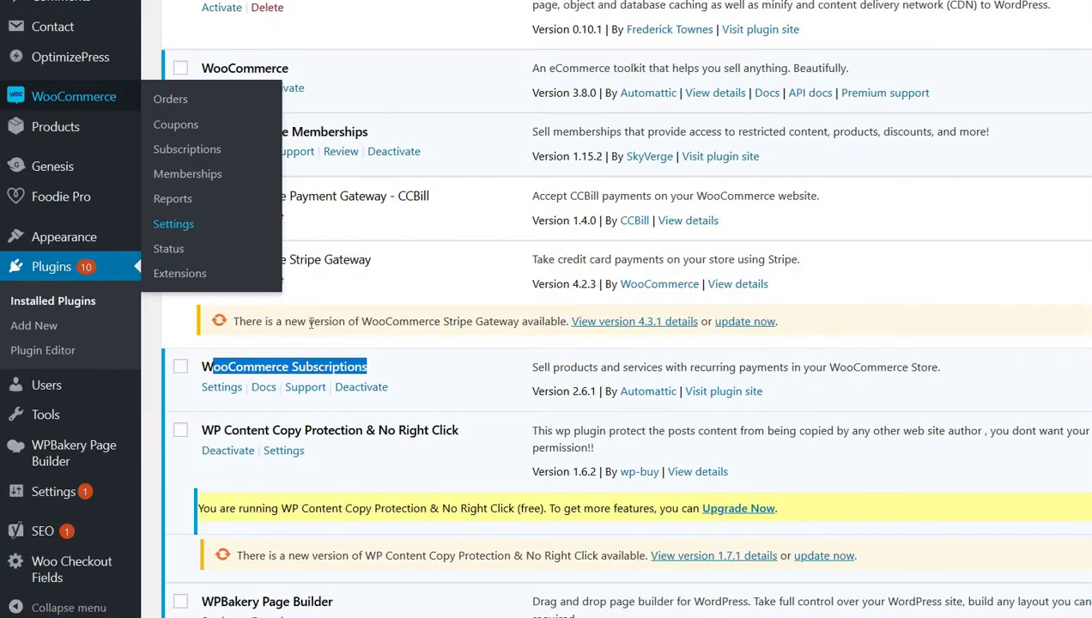
{"action": "left_click", "coordinate": [259, 362]}
{"action": "left_click_drag", "start_coordinate": [390, 369], "coordinate": [212, 366]}
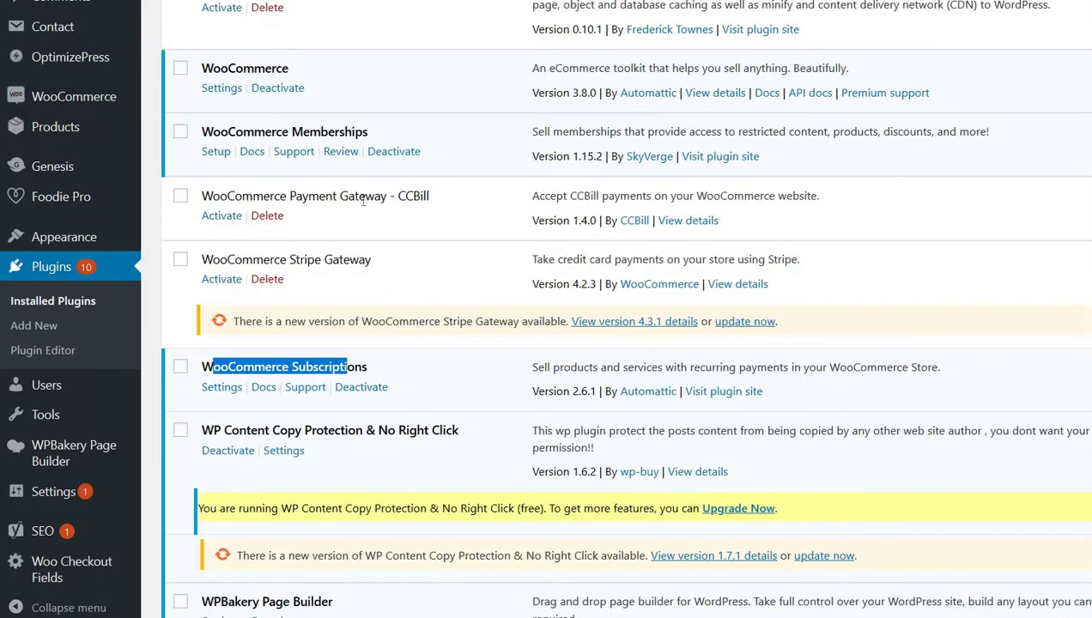
{"action": "left_click_drag", "start_coordinate": [307, 131], "coordinate": [367, 131]}
{"action": "left_click", "coordinate": [321, 83]}
{"action": "left_click_drag", "start_coordinate": [251, 68], "coordinate": [290, 68]}
Find the CCBill Payment Gateway - WooCommerce plugin among the installed plugins and highlight its entry
{"action": "scroll", "coordinate": [419, 160], "scroll_direction": "up", "scroll_amount": 3}
{"action": "scroll", "coordinate": [419, 161], "scroll_direction": "up", "scroll_amount": 15}
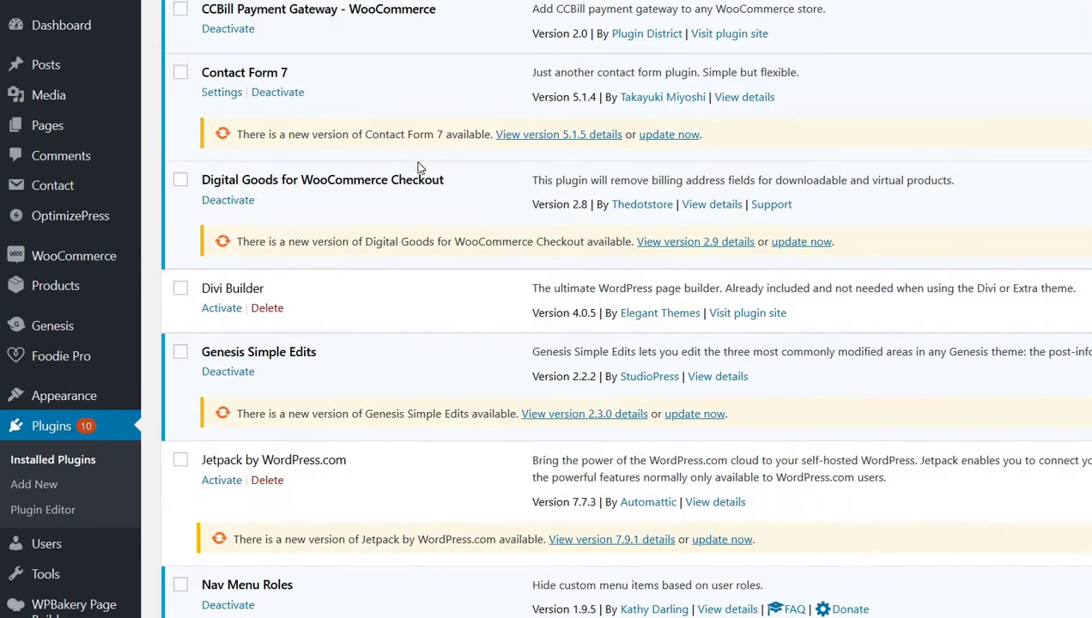
{"action": "scroll", "coordinate": [194, 360], "scroll_direction": "up", "scroll_amount": 1}
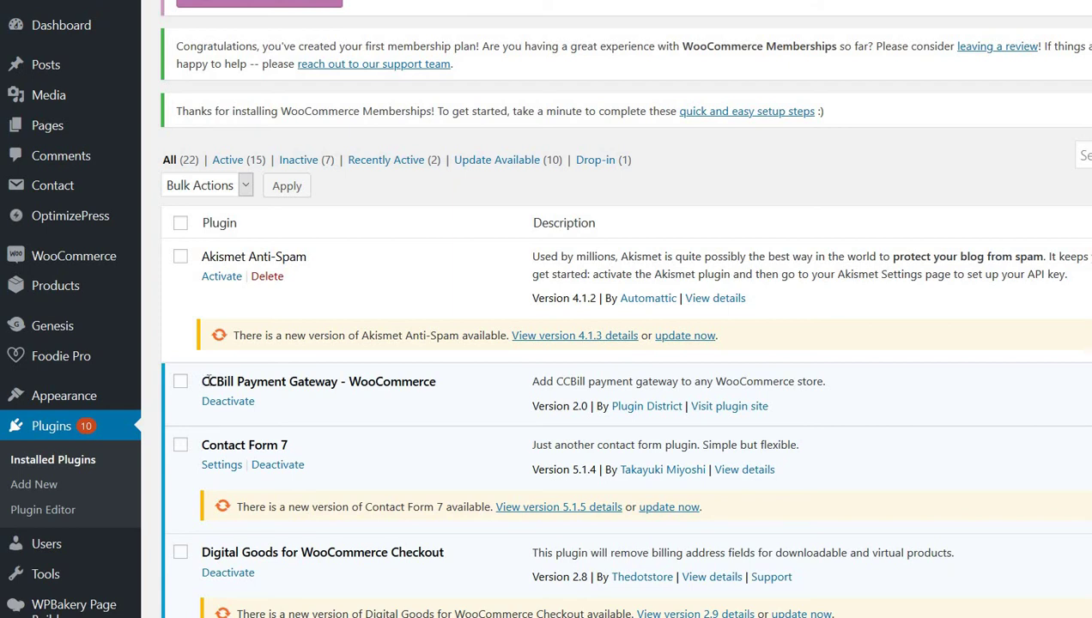
{"action": "left_click_drag", "start_coordinate": [202, 380], "coordinate": [262, 411]}
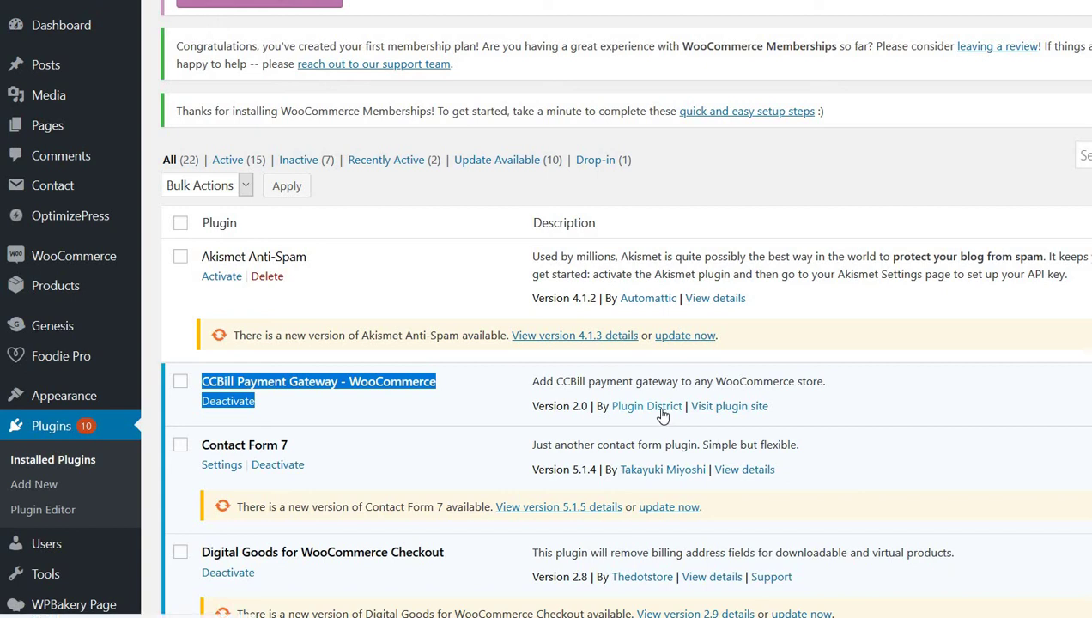
{"action": "left_click", "coordinate": [304, 416]}
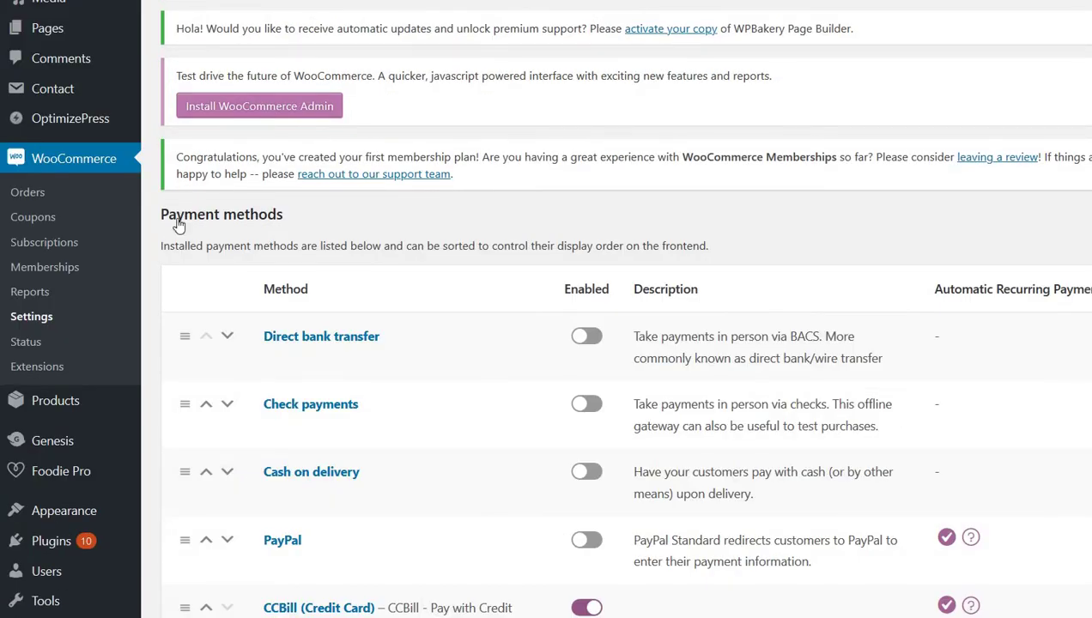
Look through the WooCommerce payment methods to locate CCBill (Credit Card)
{"action": "scroll", "coordinate": [175, 233], "scroll_direction": "up", "scroll_amount": 3}
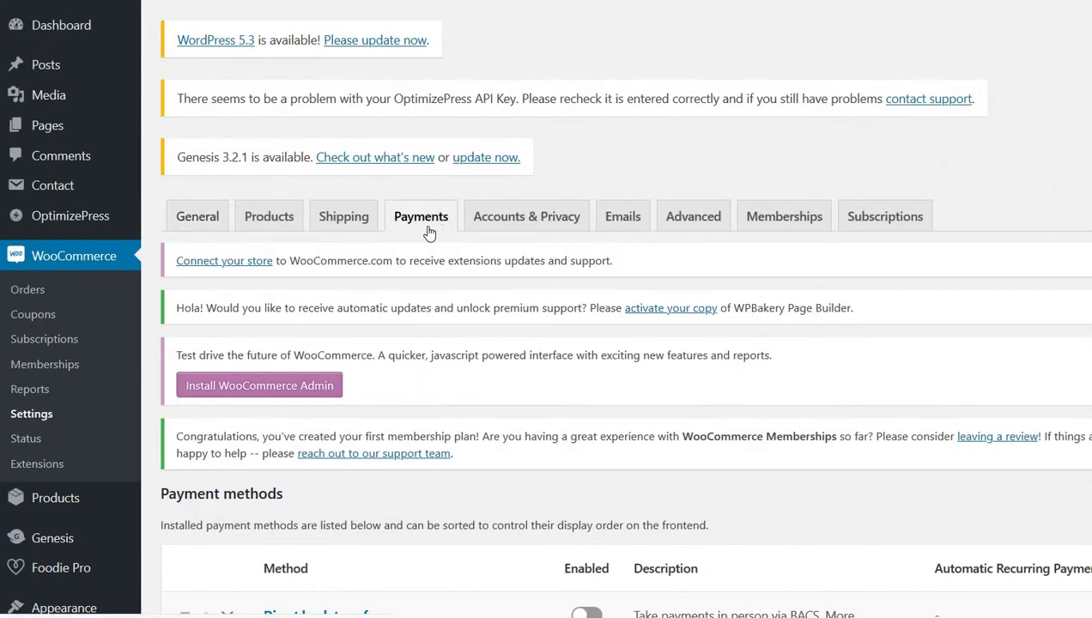
{"action": "scroll", "coordinate": [389, 344], "scroll_direction": "down", "scroll_amount": 6}
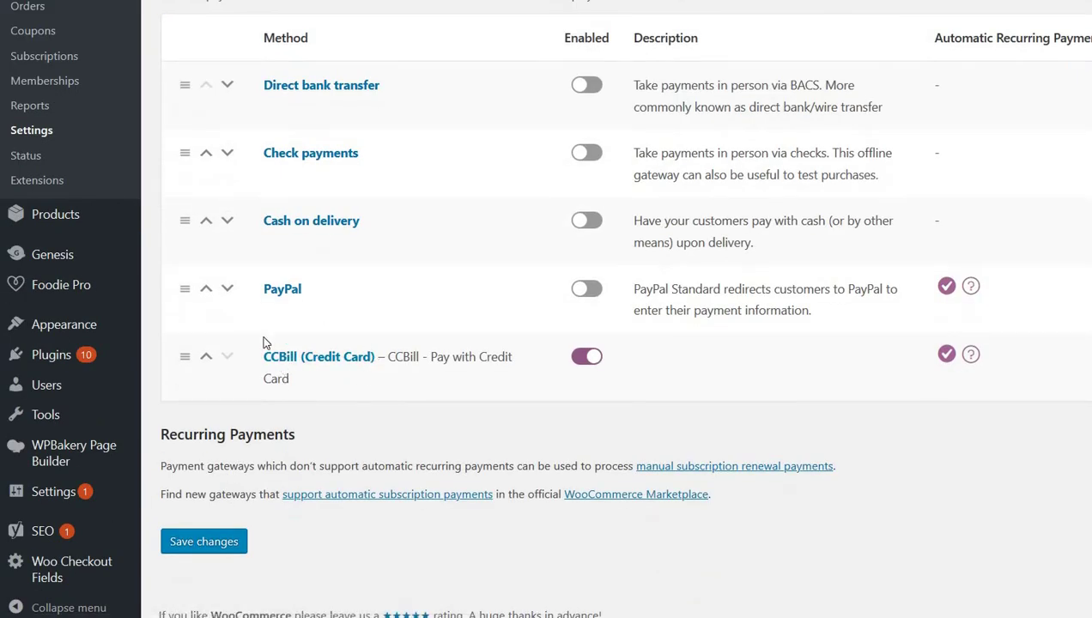